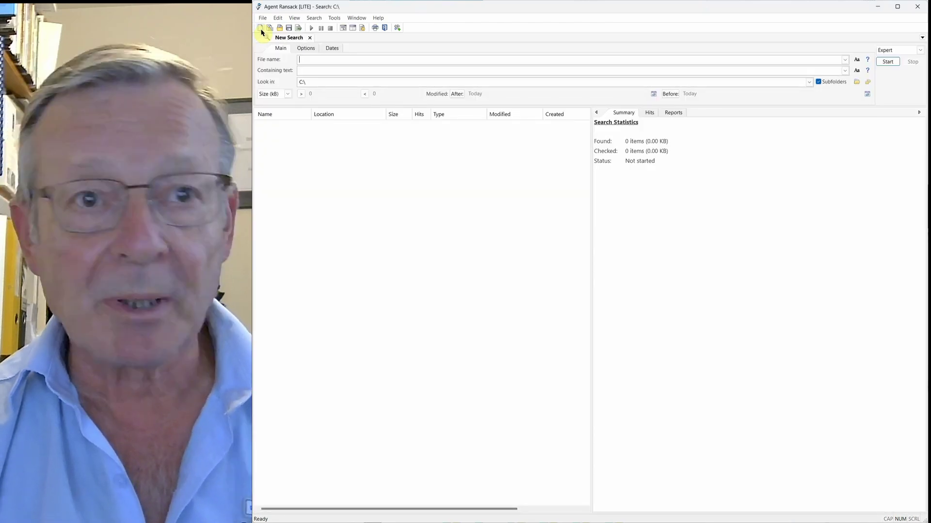
- Toggle the search form between Basic and Expert modes, leaving it on Basic
click(911, 51)
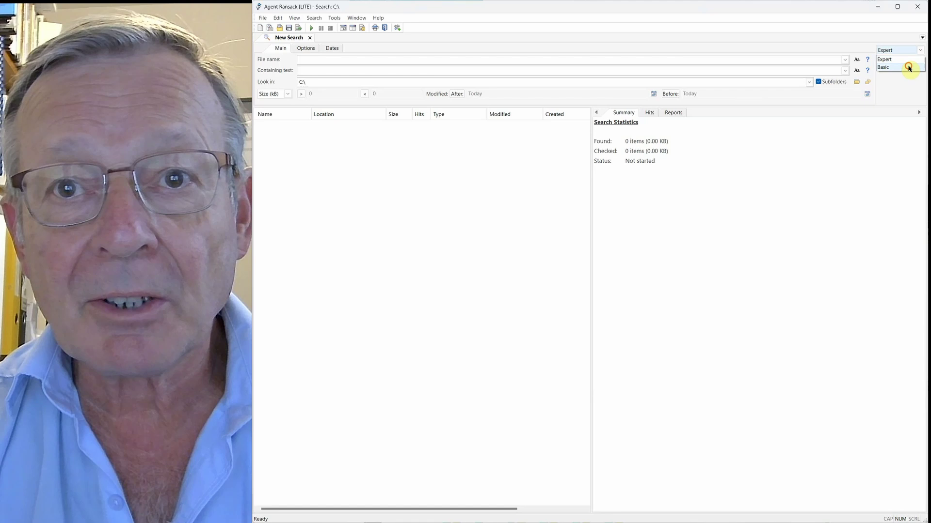
click(909, 68)
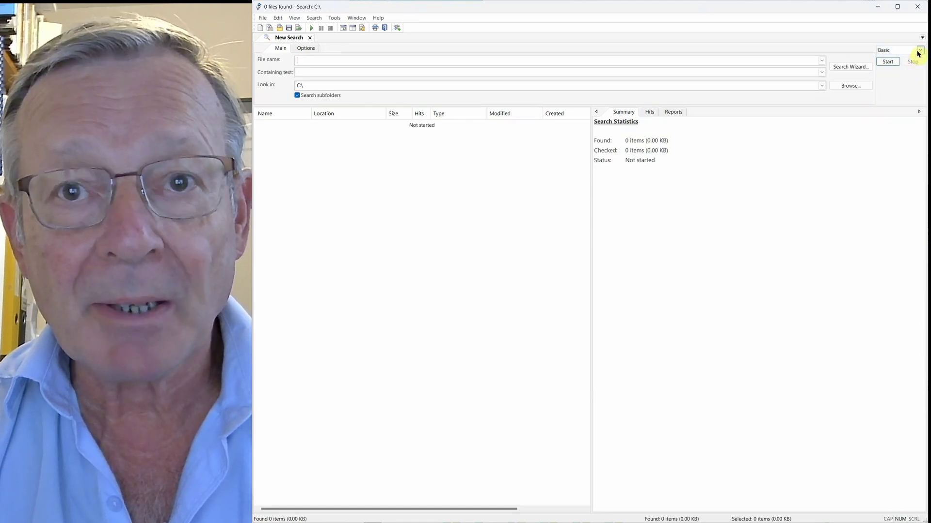
click(919, 50)
click(914, 61)
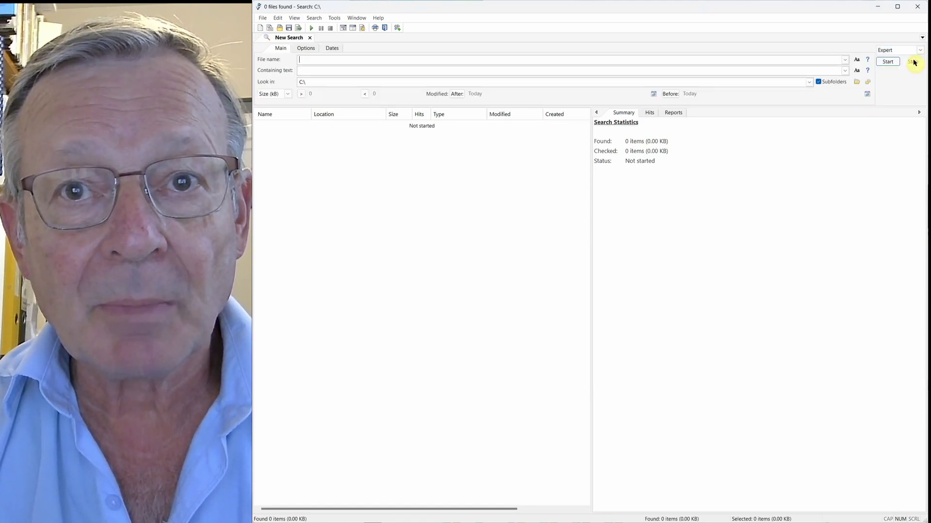
click(919, 50)
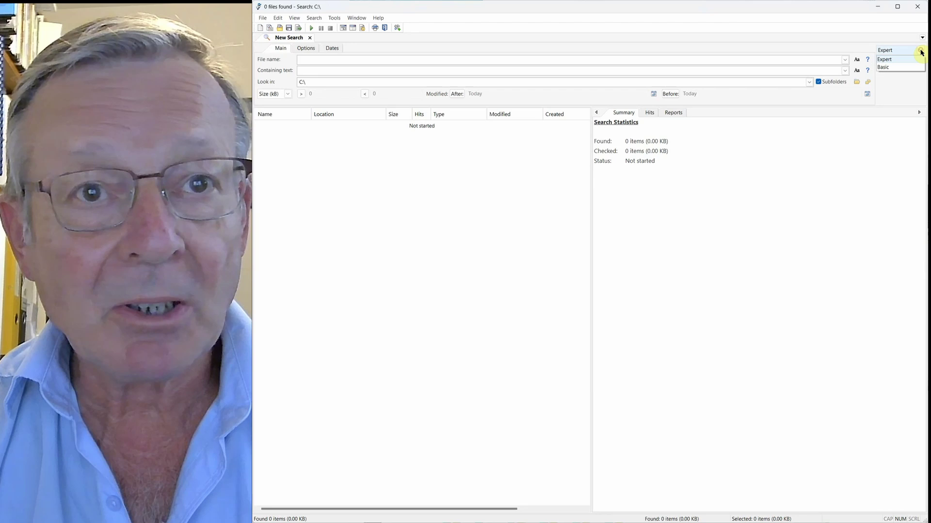
click(912, 69)
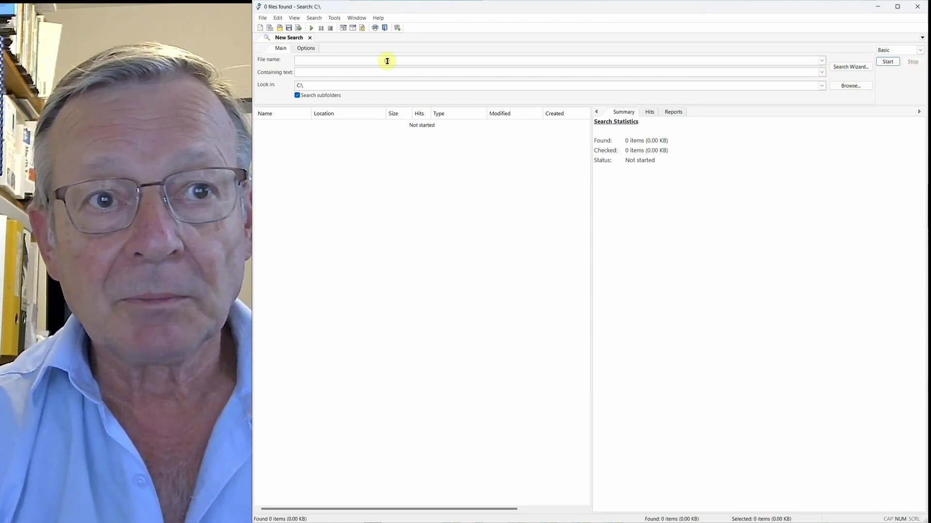
- Enter *.pdf as the file name and 'daily' as the containing text
text(*)
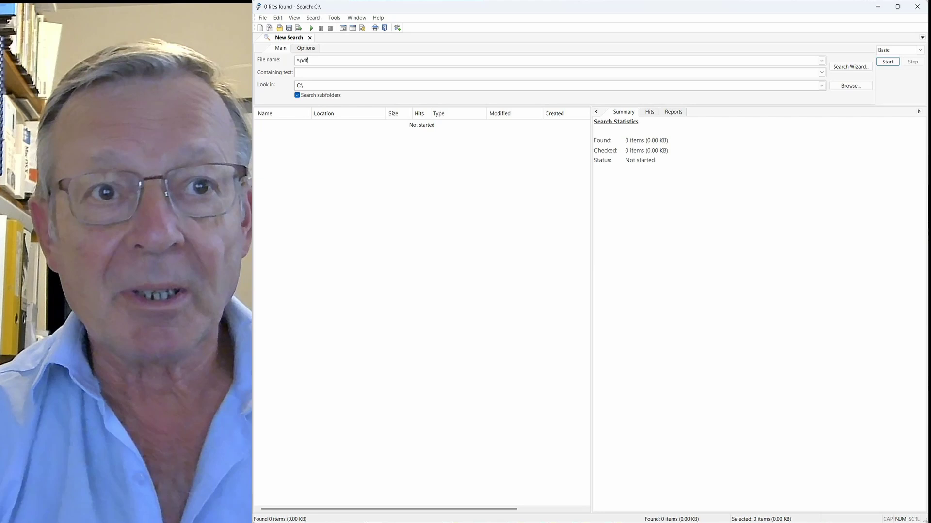
click(394, 72)
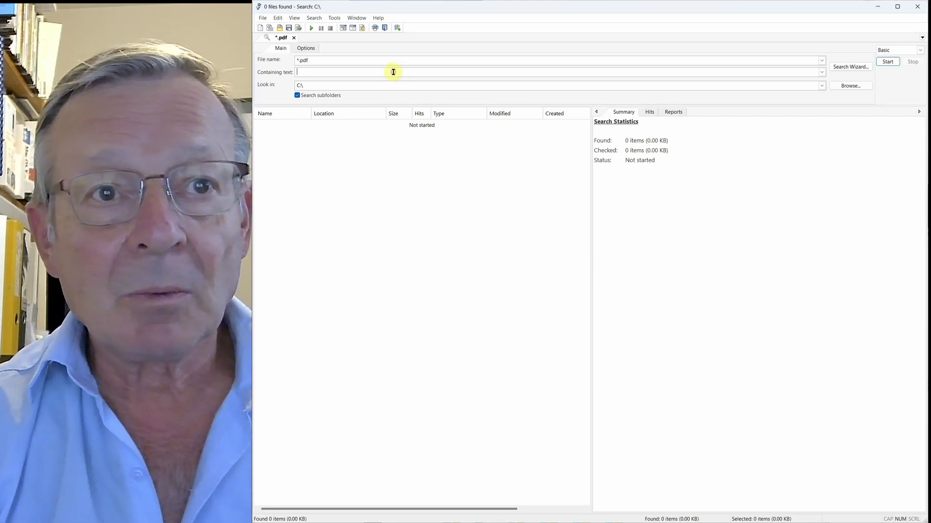
text(daily)
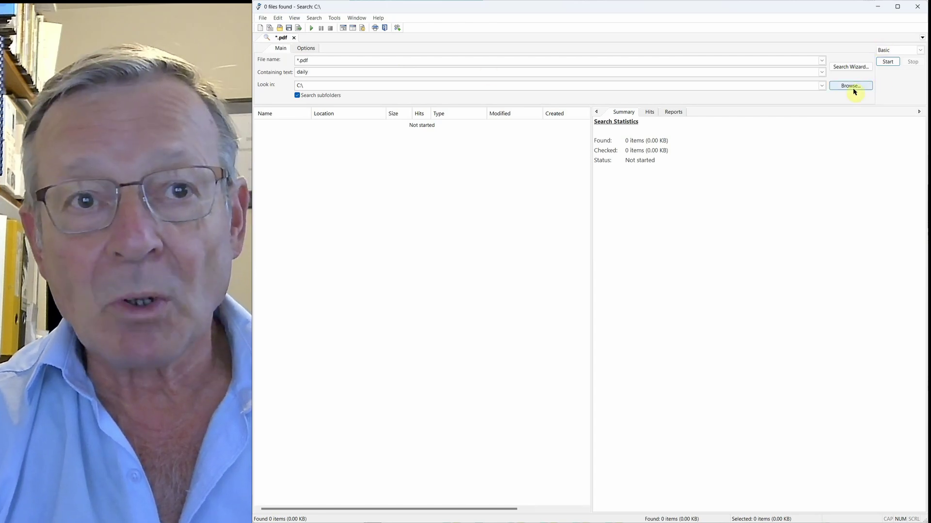
- Set Look in to the L:\Banbury\ folder
click(851, 86)
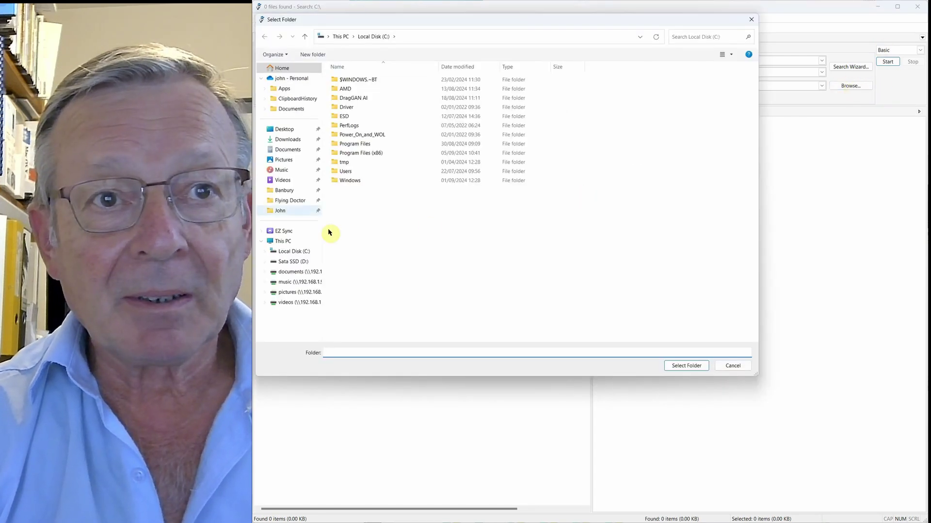
click(289, 190)
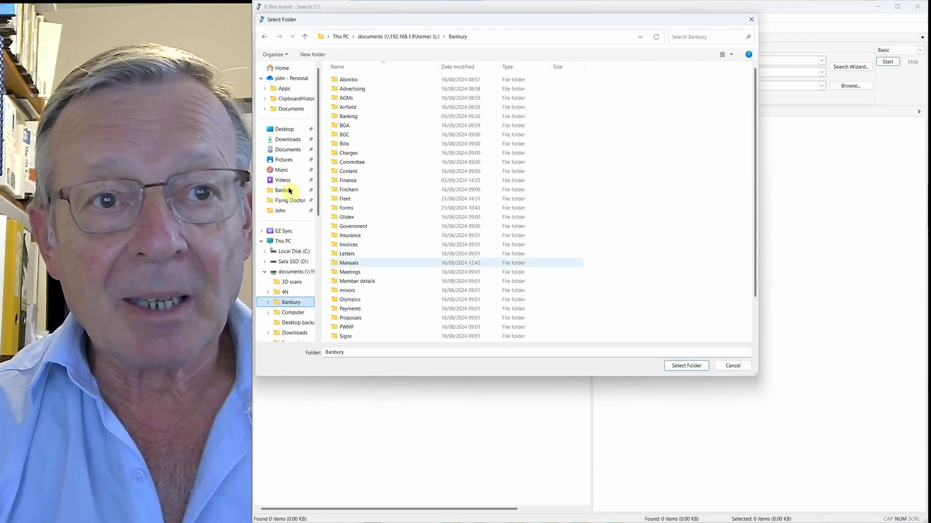
click(696, 367)
click(852, 87)
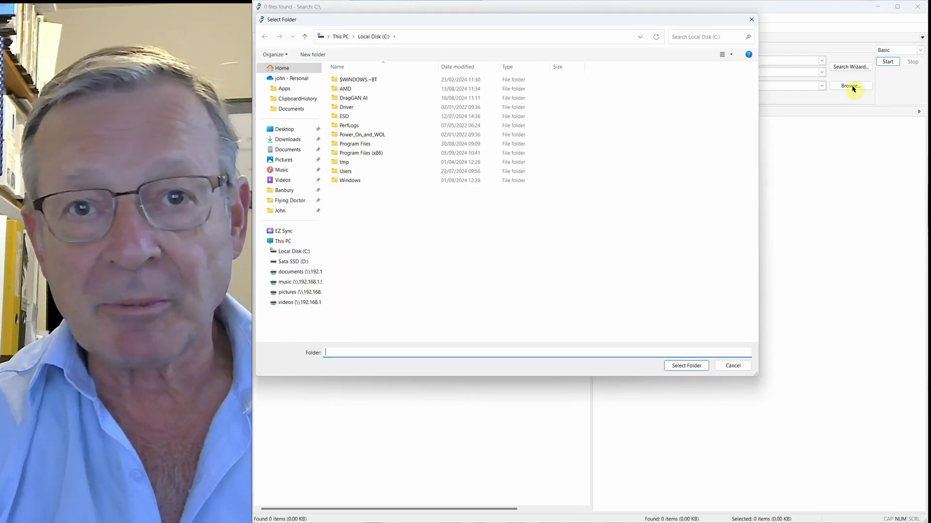
click(289, 191)
click(691, 365)
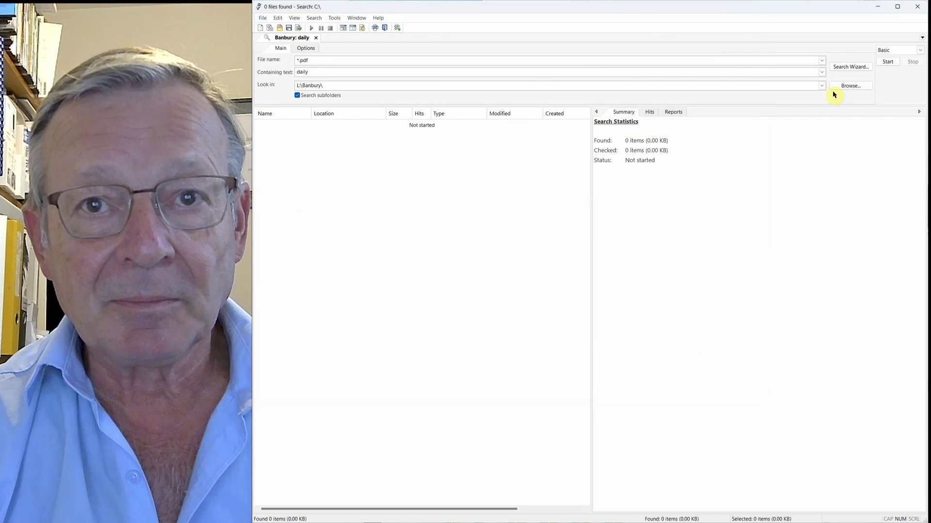
- Start the search for PDFs containing 'daily' in L:\Banbury\
click(887, 62)
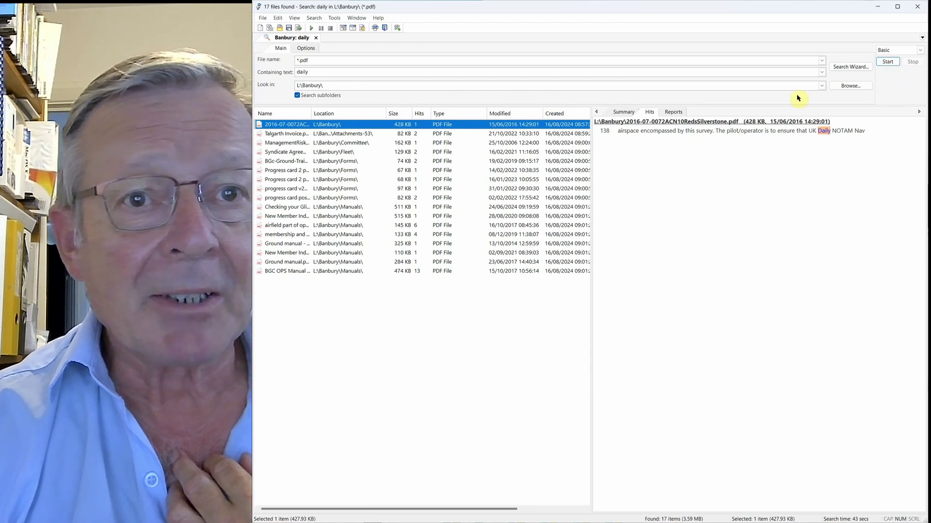
- Review hits for Talgarth Invoice.pdf and ManagementRisksPropForm.pdf, then summary warnings and the report
click(340, 136)
click(340, 143)
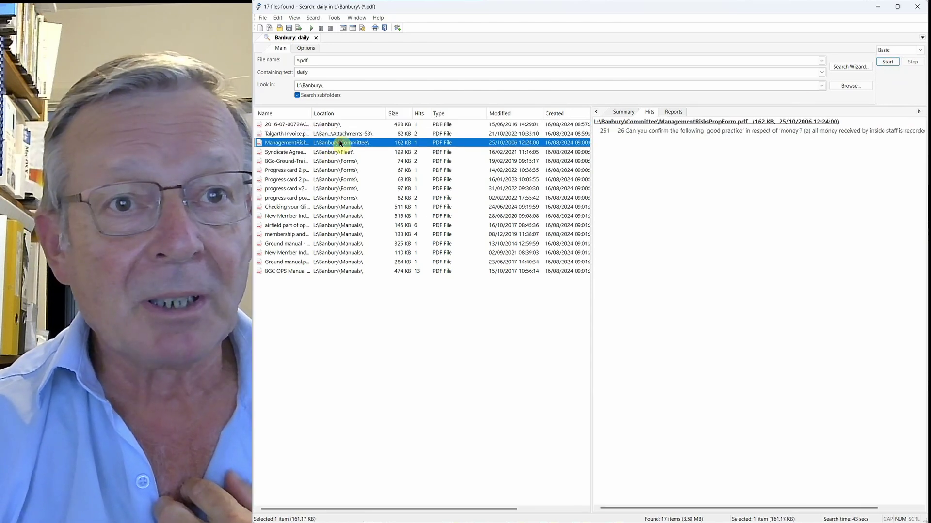
click(624, 115)
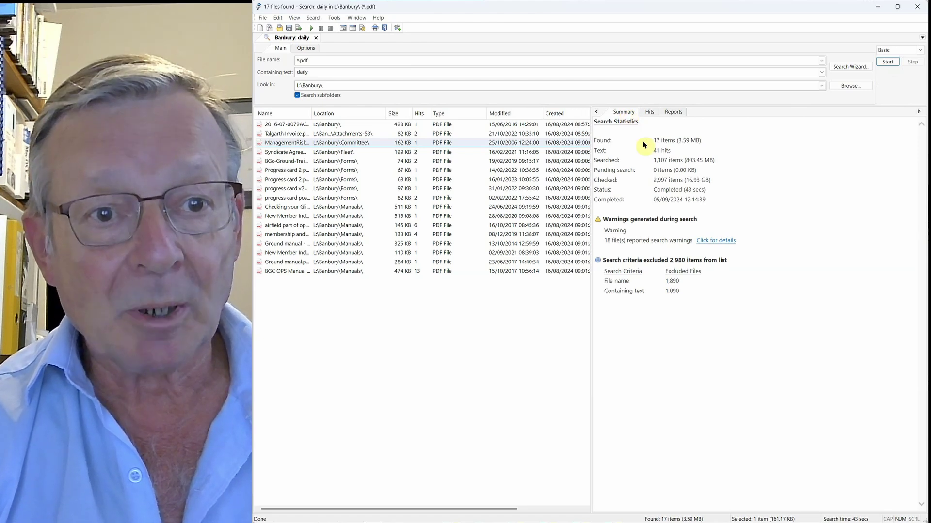
click(725, 241)
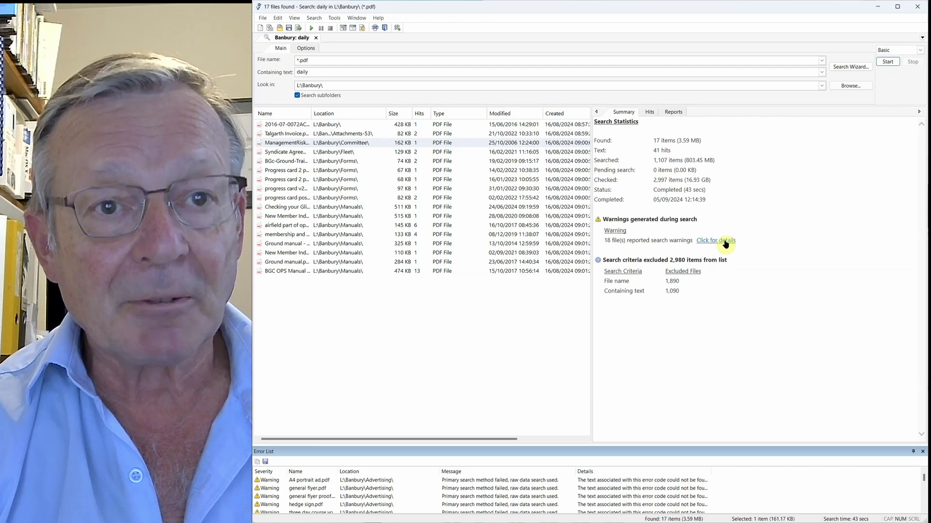
click(669, 113)
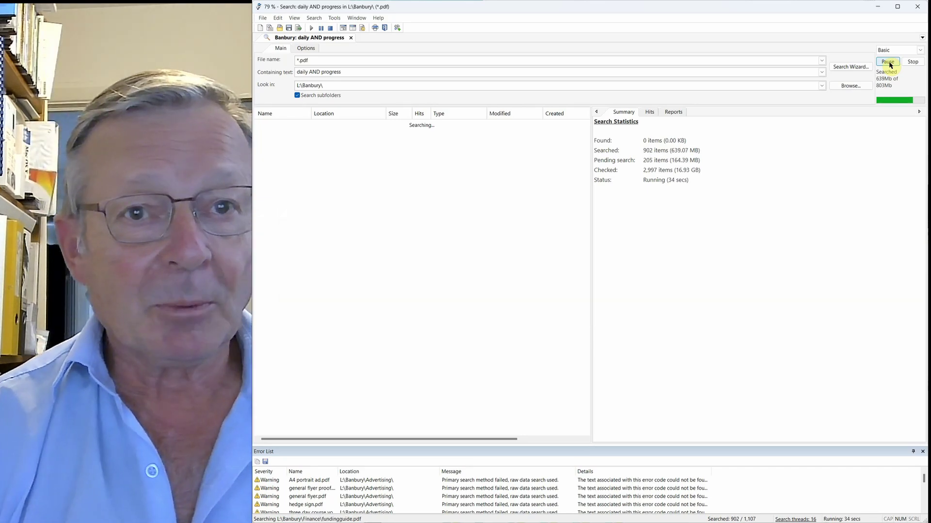
- View the report of found PDFs and the highlighted hits for the first file
click(677, 114)
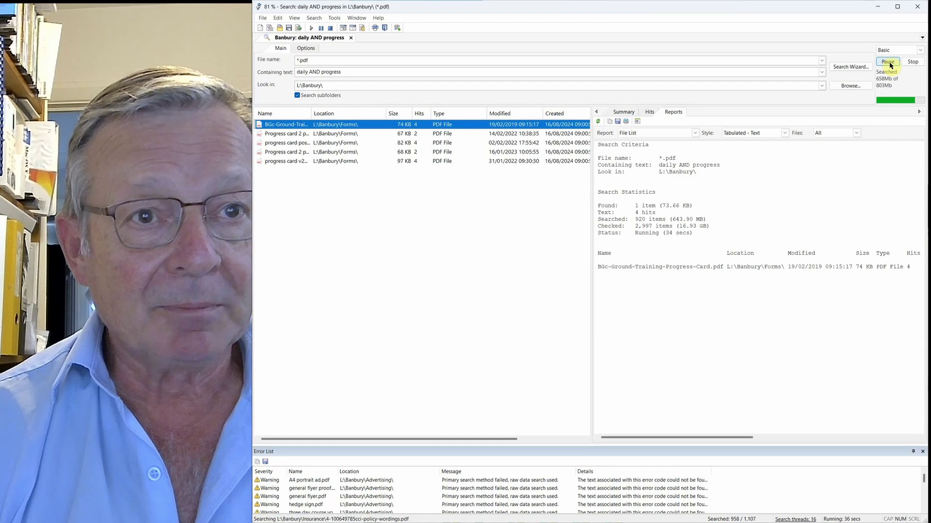
click(648, 113)
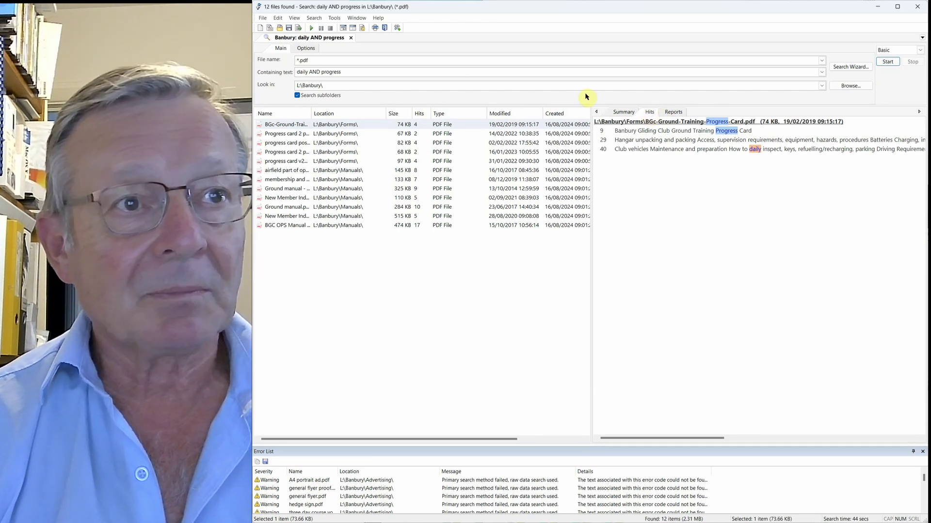
- Start a fresh search tab and switch it to Expert mode
click(260, 29)
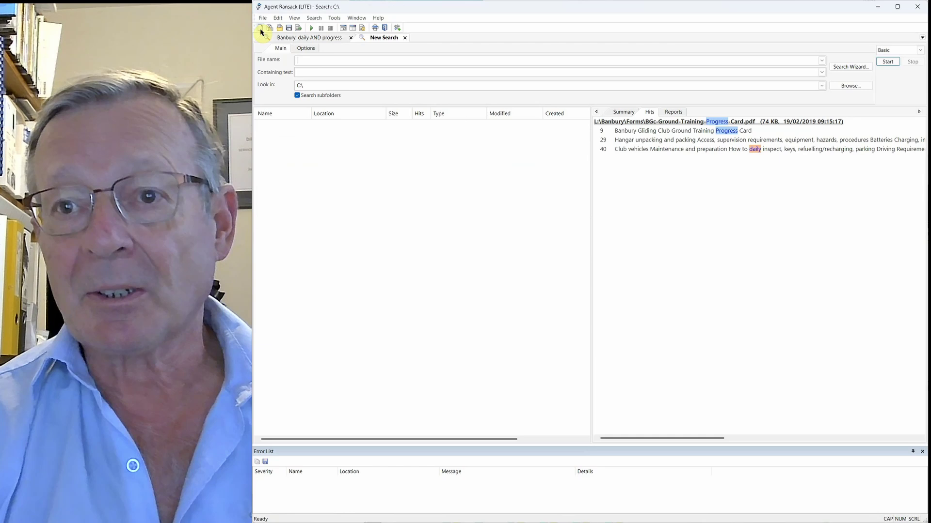
click(920, 50)
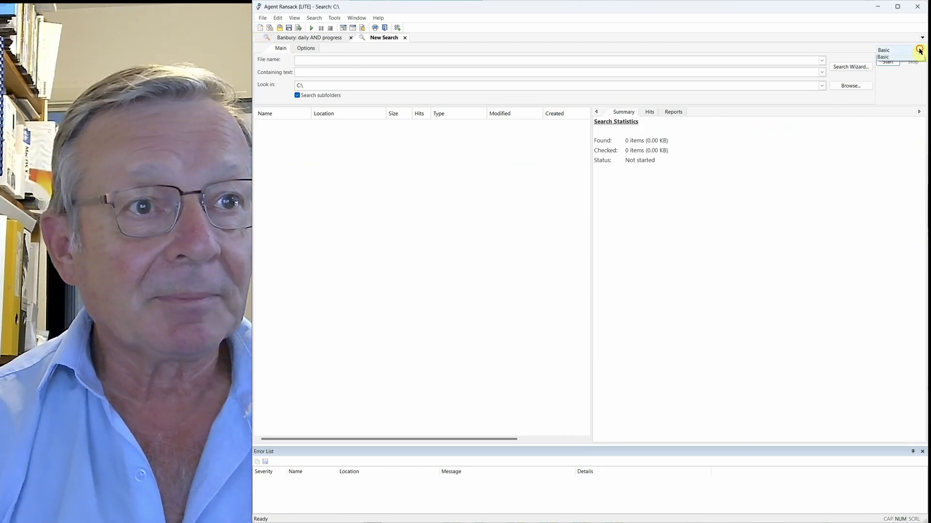
click(910, 59)
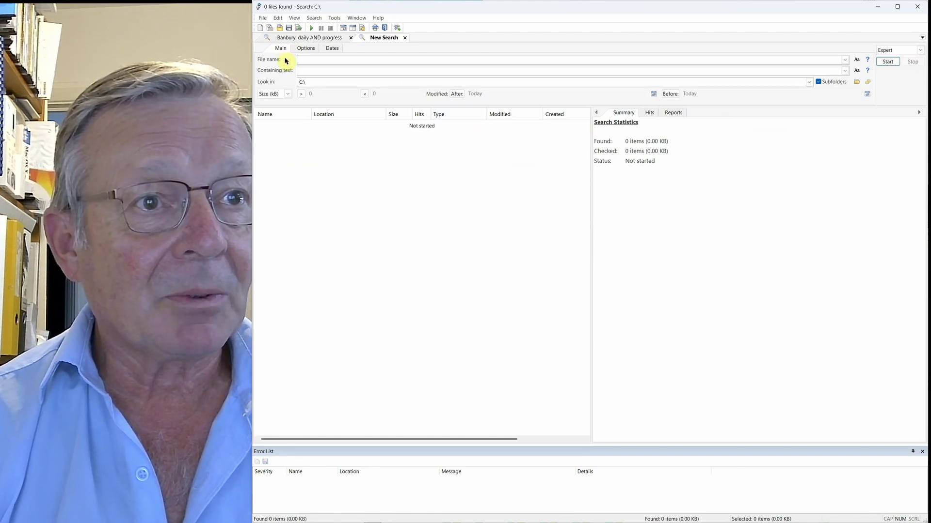
- Set the size filter to files larger than 250 kB
click(288, 94)
click(289, 95)
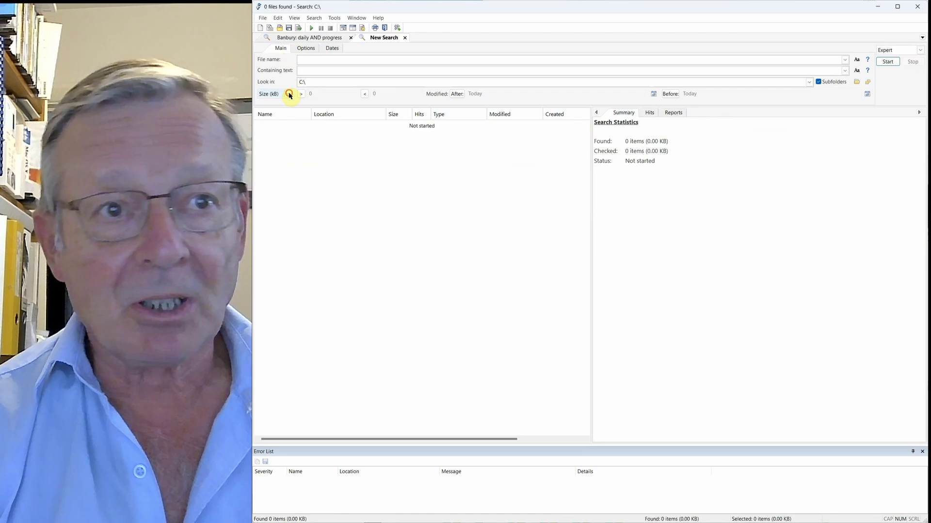
click(301, 94)
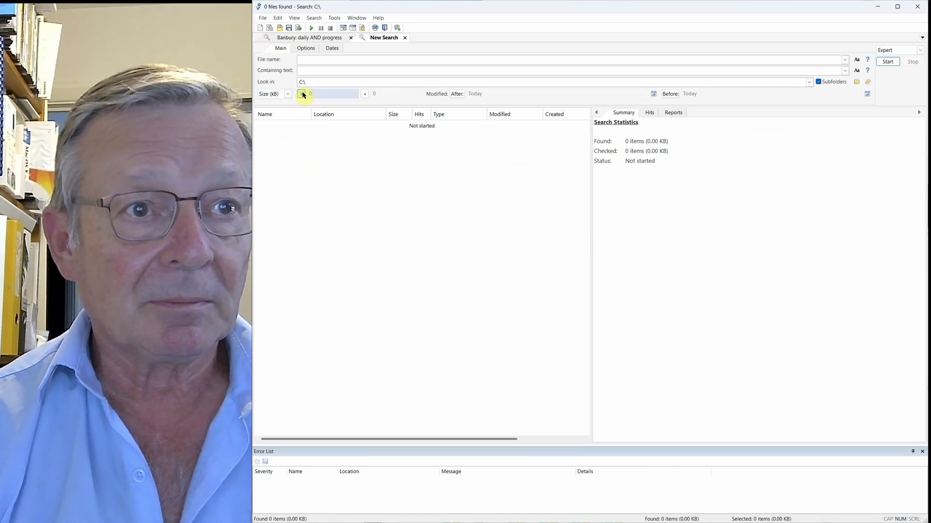
double_click(323, 94)
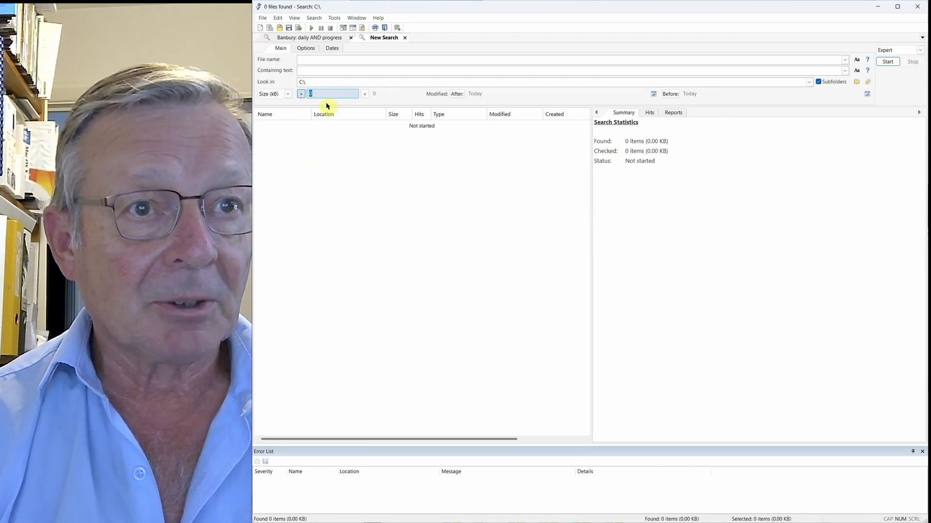
text(250)
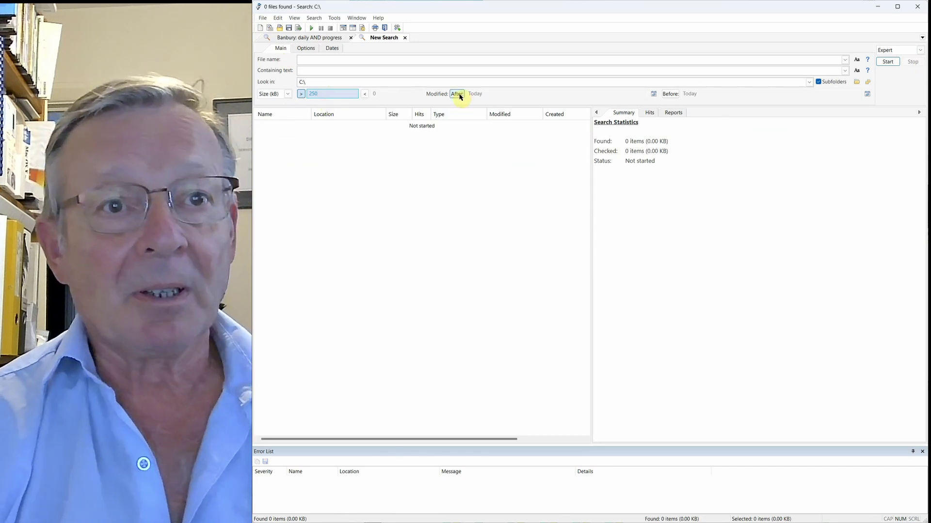
- Cancel the date picker, toggle Match case and Subfolders back to their originals, and show Options
click(653, 95)
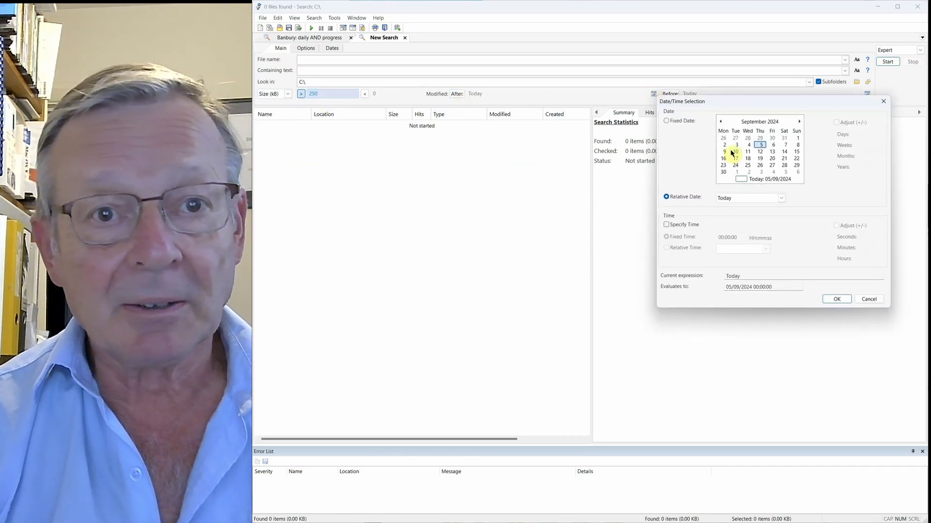
click(866, 299)
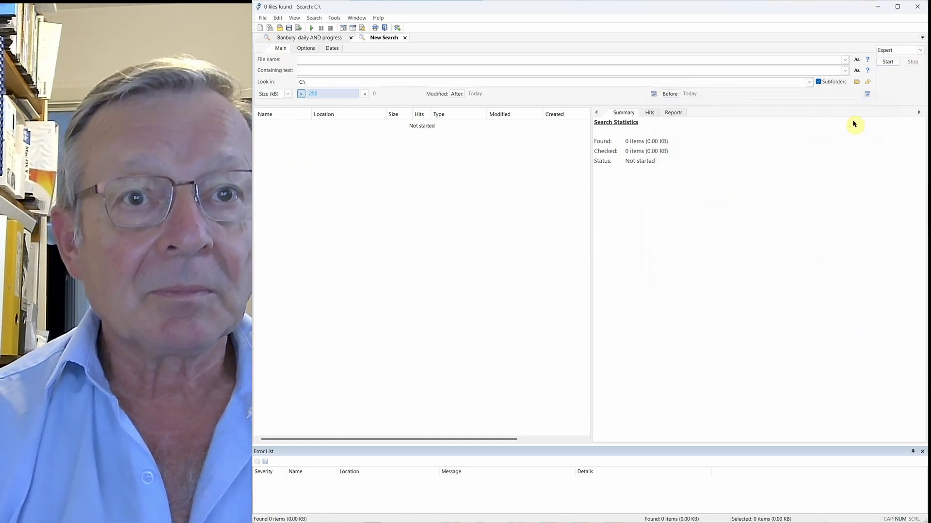
click(857, 59)
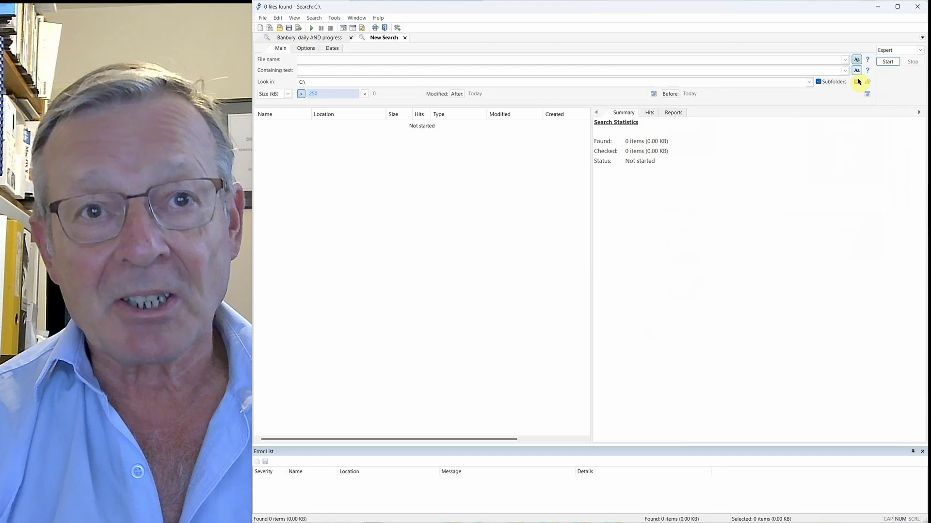
click(857, 61)
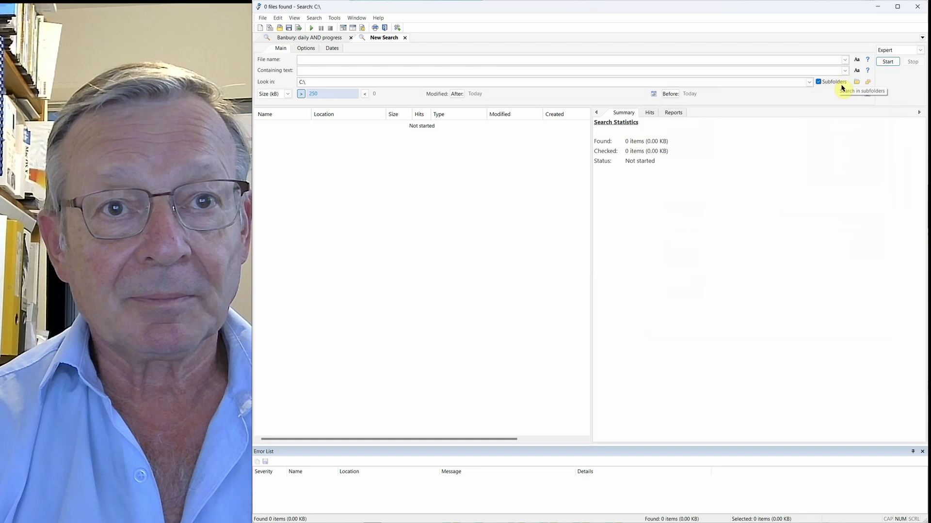
click(819, 83)
click(819, 83)
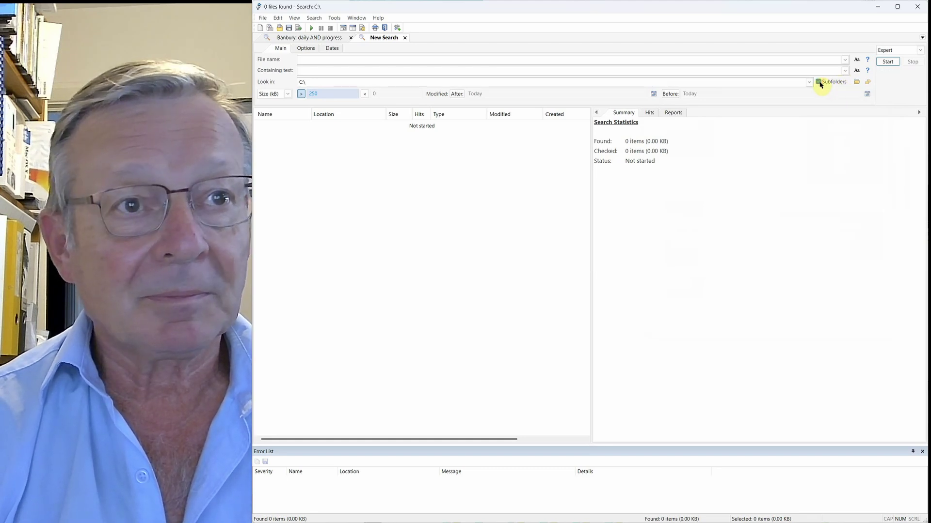
click(304, 48)
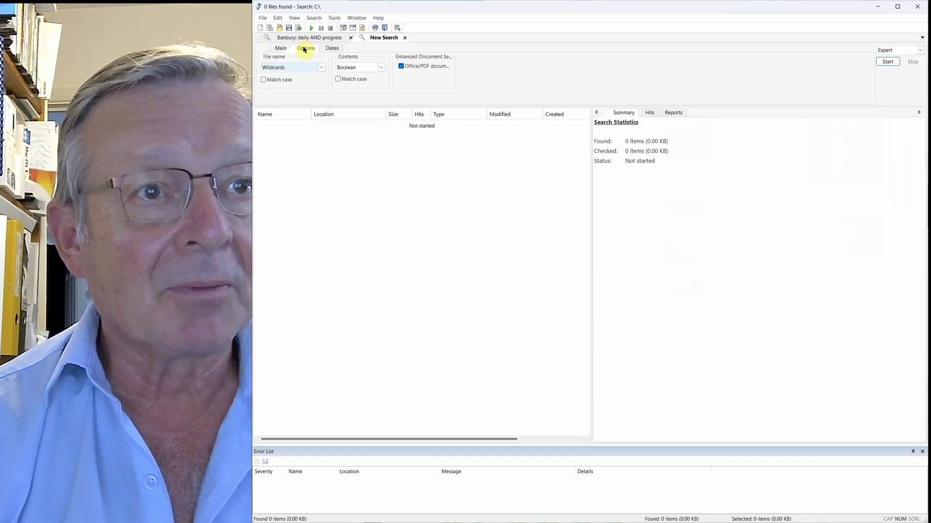
- After checking the Dates tab, enter *.ods as file name and 'financial' as containing text
click(334, 49)
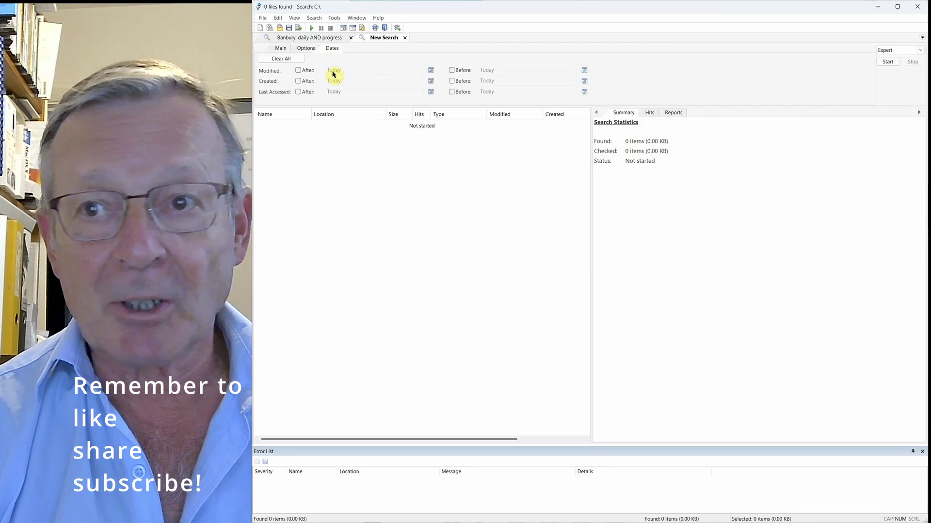
click(281, 49)
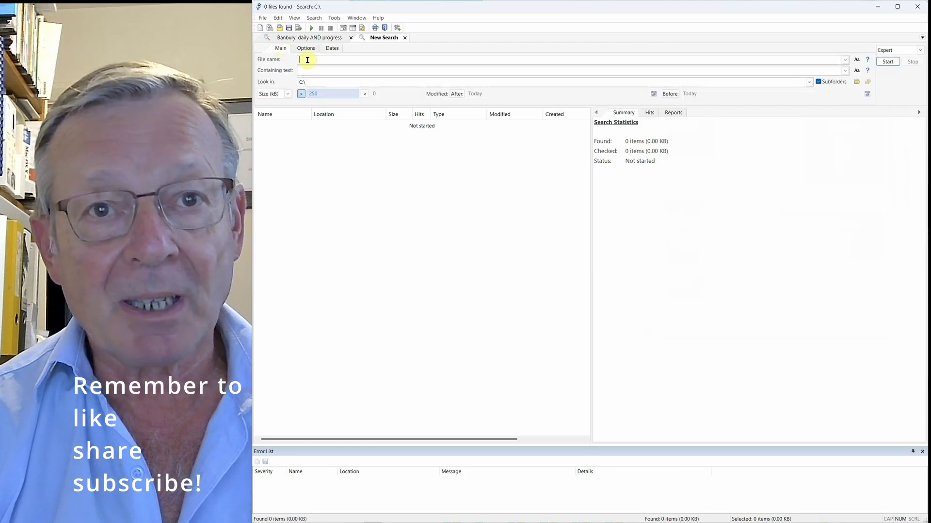
text(*)
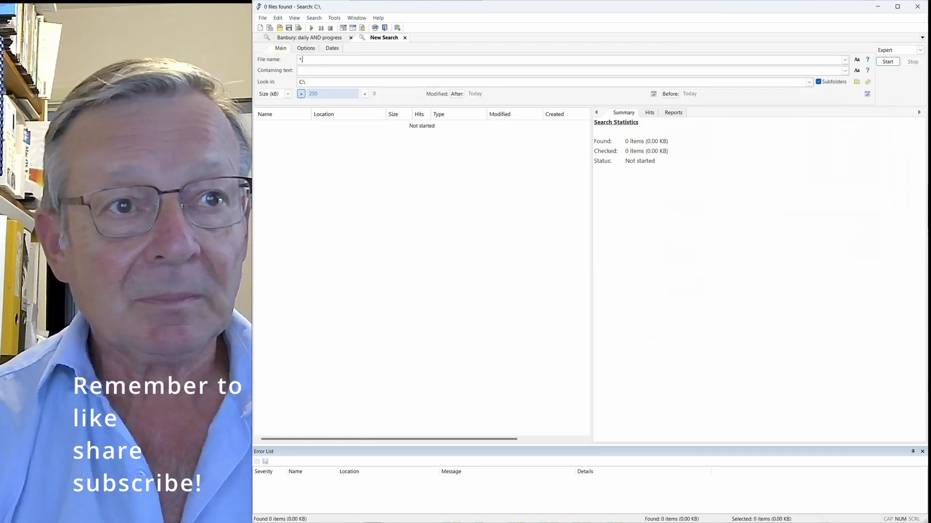
text(.ods)
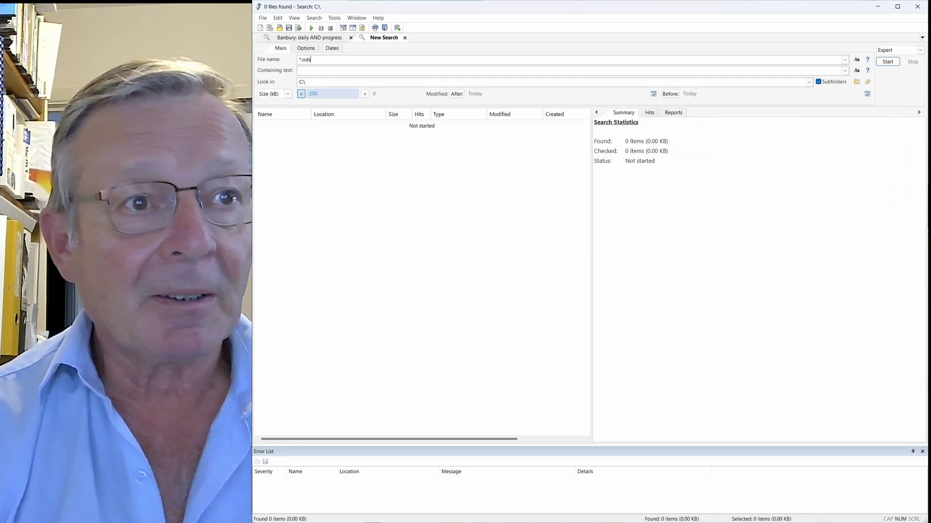
click(330, 68)
text(fi)
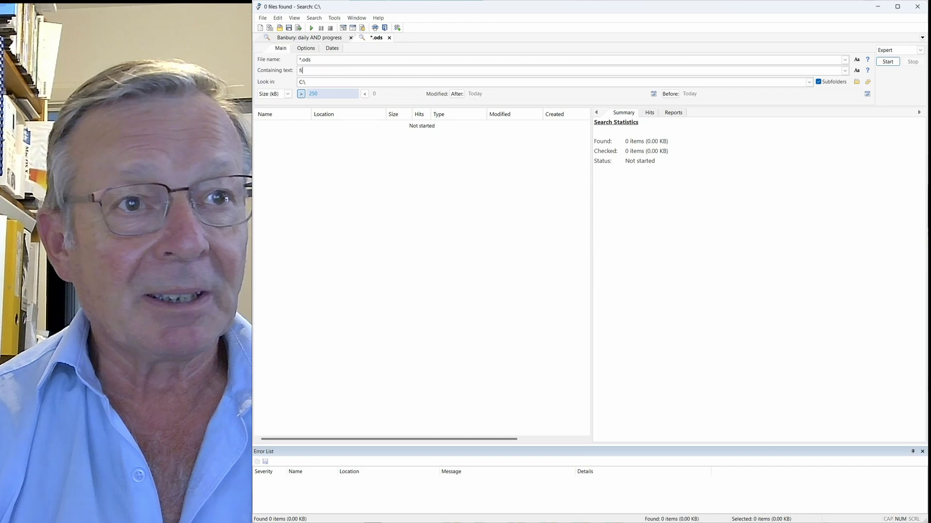
text(nancial)
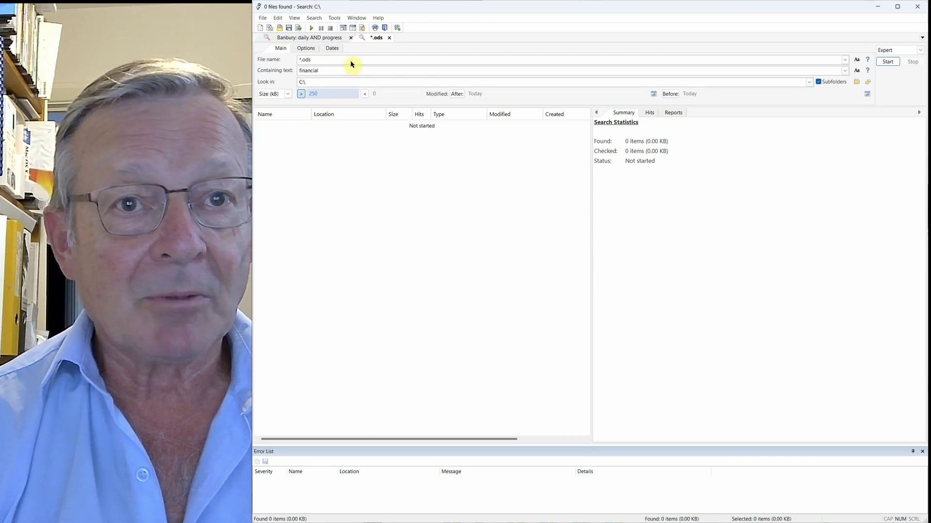
- Set Look in to the Banbury folder and run the *.ods 'financial' search
click(857, 81)
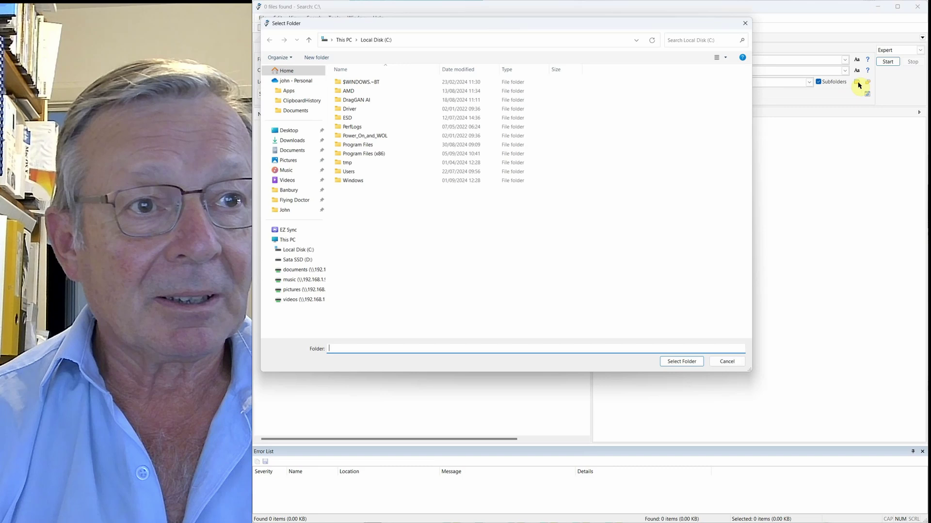
click(289, 190)
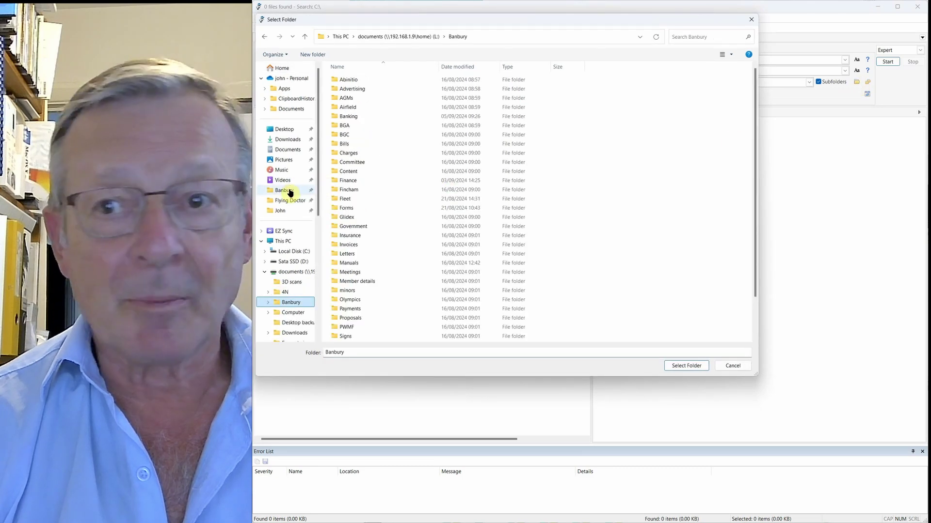
click(688, 367)
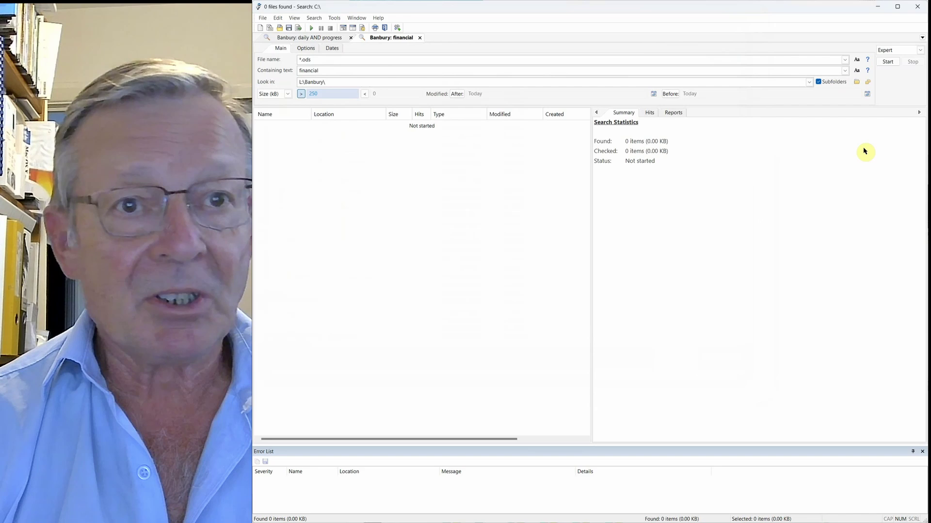
click(887, 62)
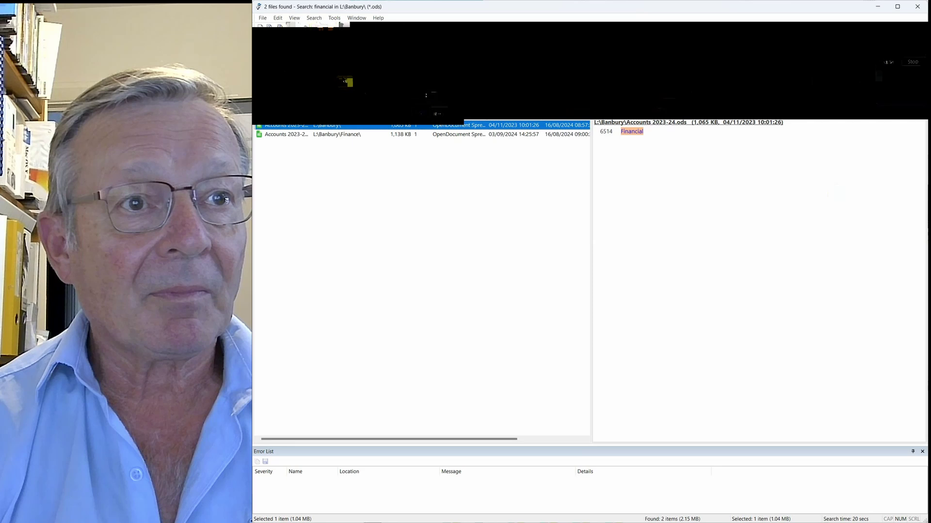
- Select and delete the old search word 'financial' from Containing text
click(320, 59)
click(319, 59)
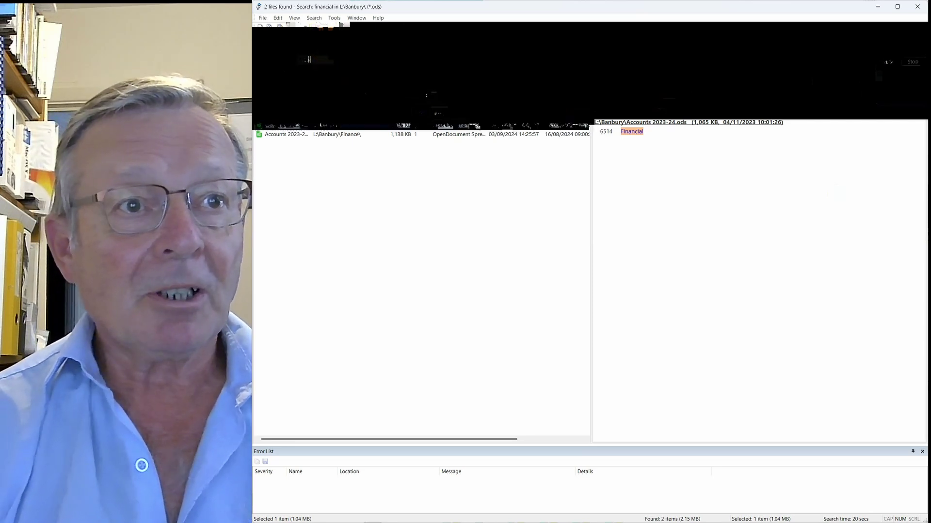
click(326, 71)
drag(325, 72, 305, 71)
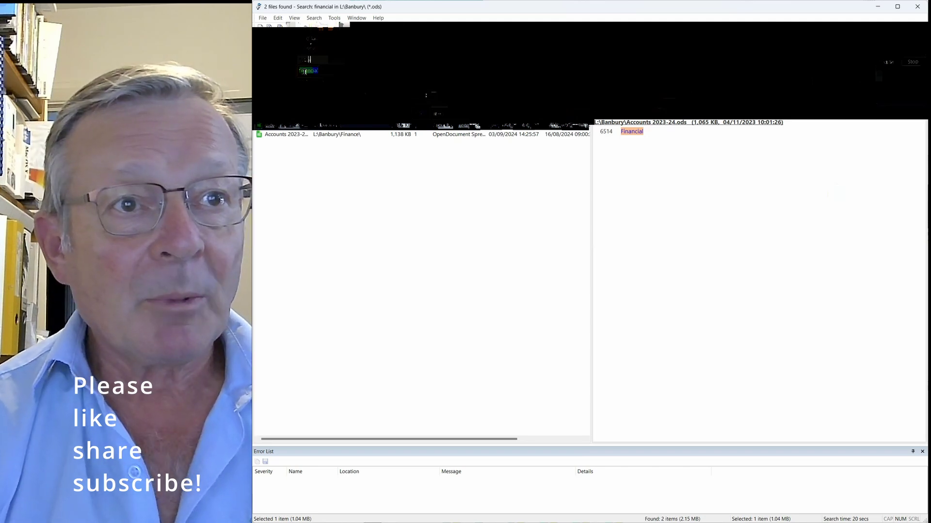
key(BackSpace)
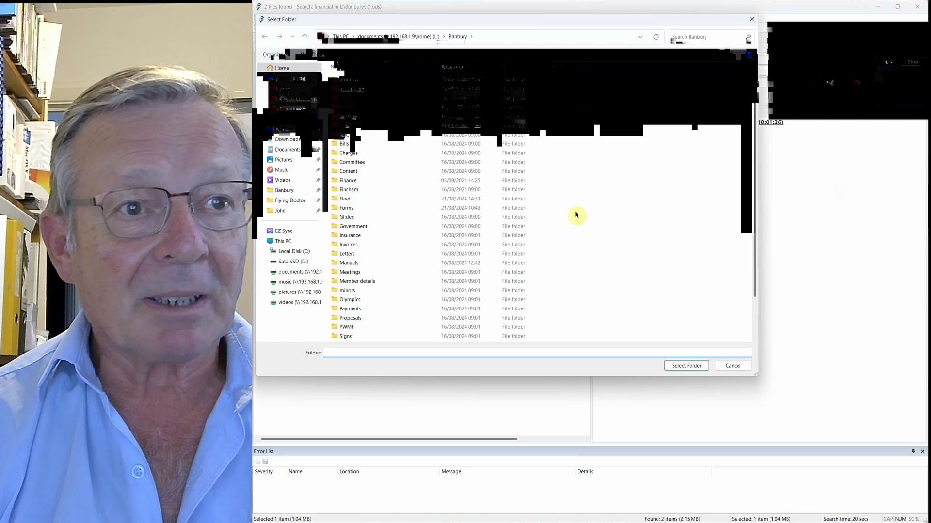
- Choose the Flying Doctor folder and run the *.odt search for 'google NOT android'
click(290, 200)
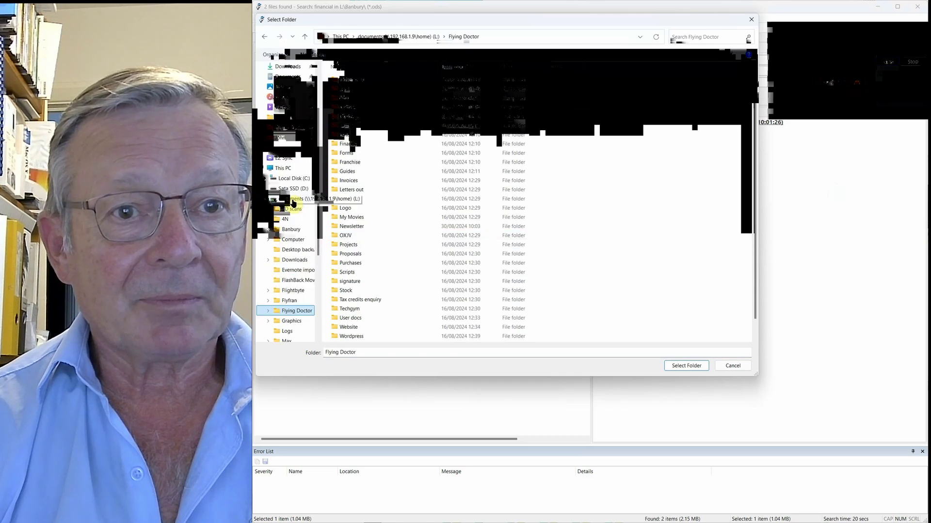
click(695, 366)
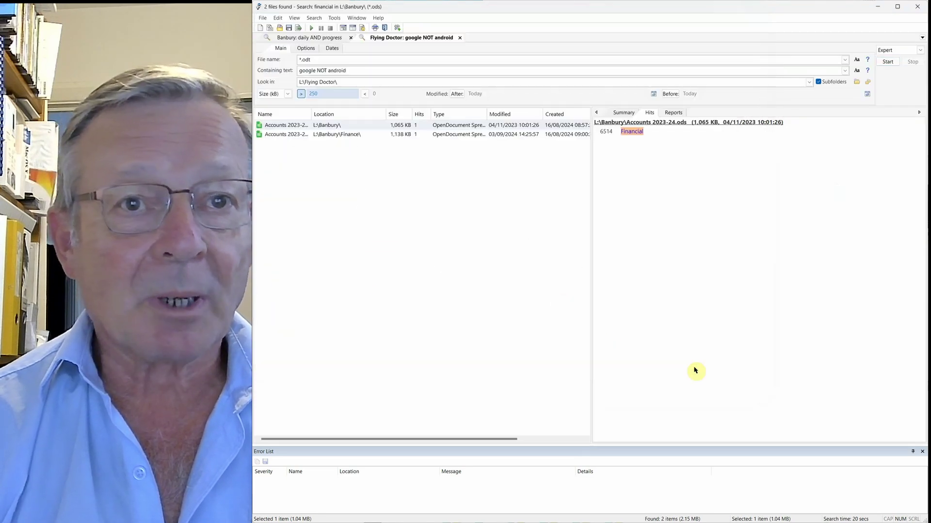
click(888, 62)
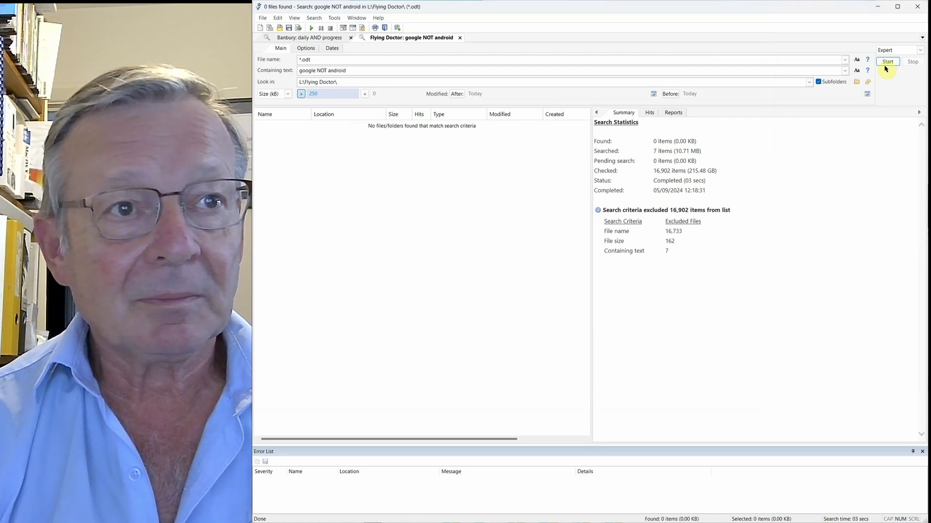
- Replace NOT with AND to search 'google AND android', finding 300 hits in Blog articles old.odt
double_click(323, 71)
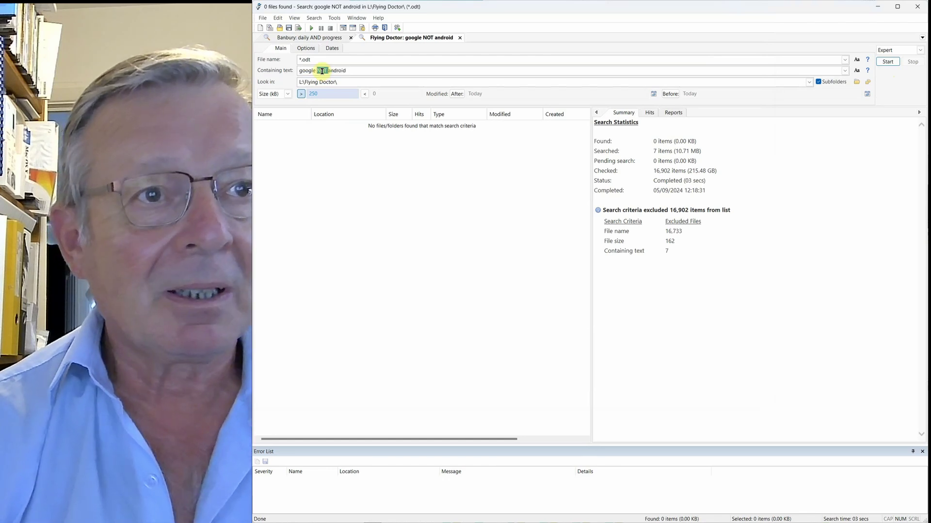
text(AND)
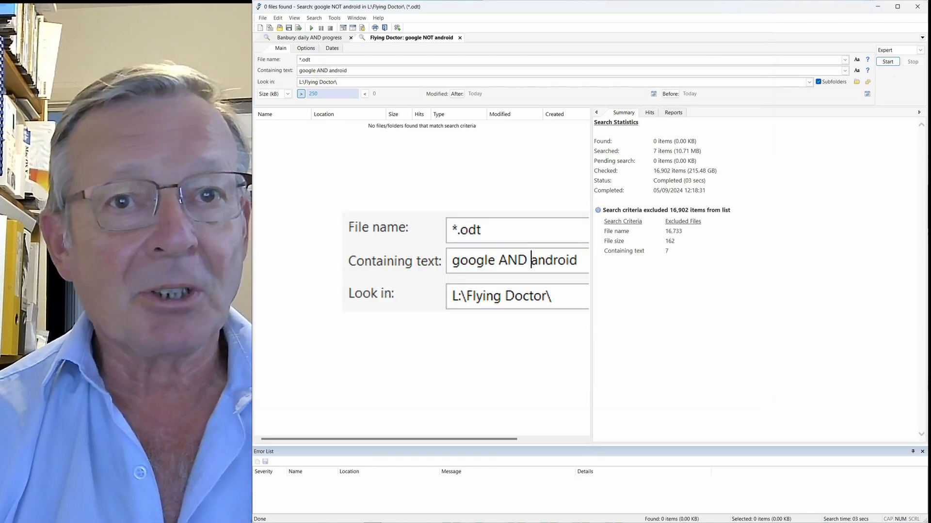
click(888, 62)
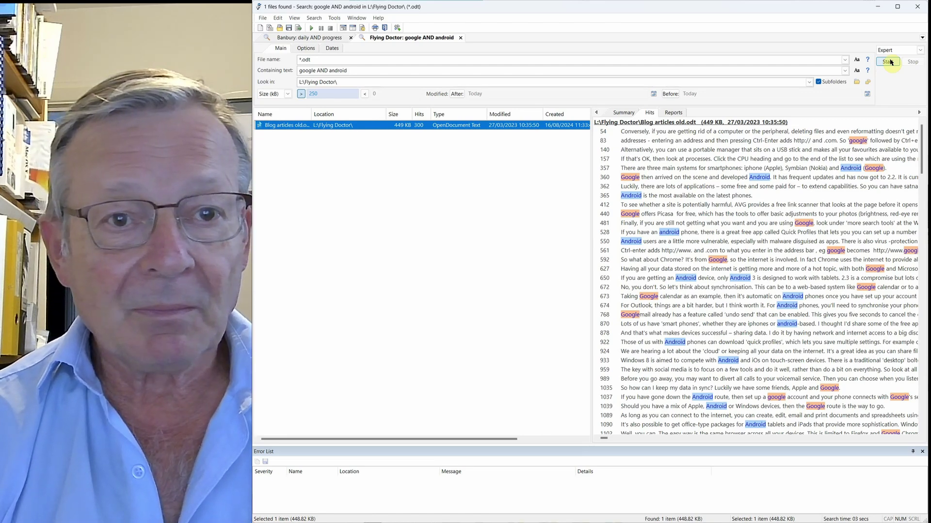
click(891, 62)
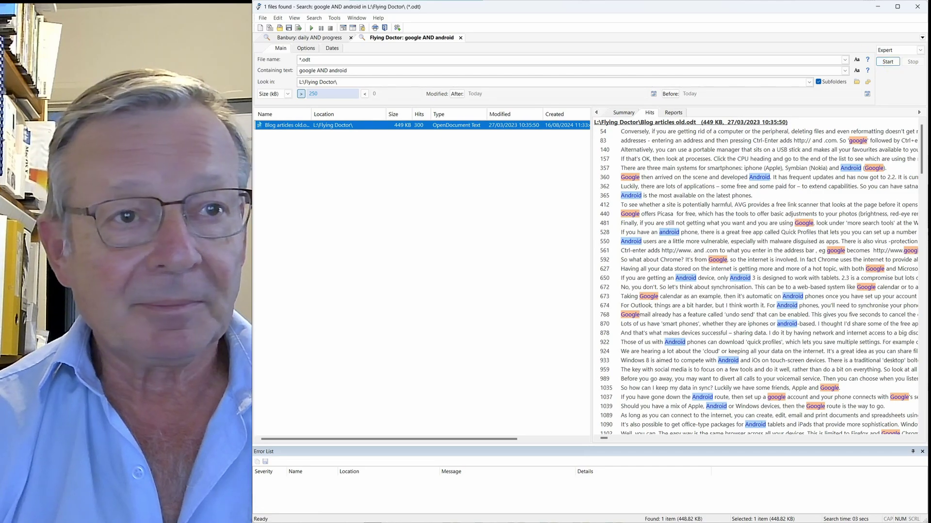